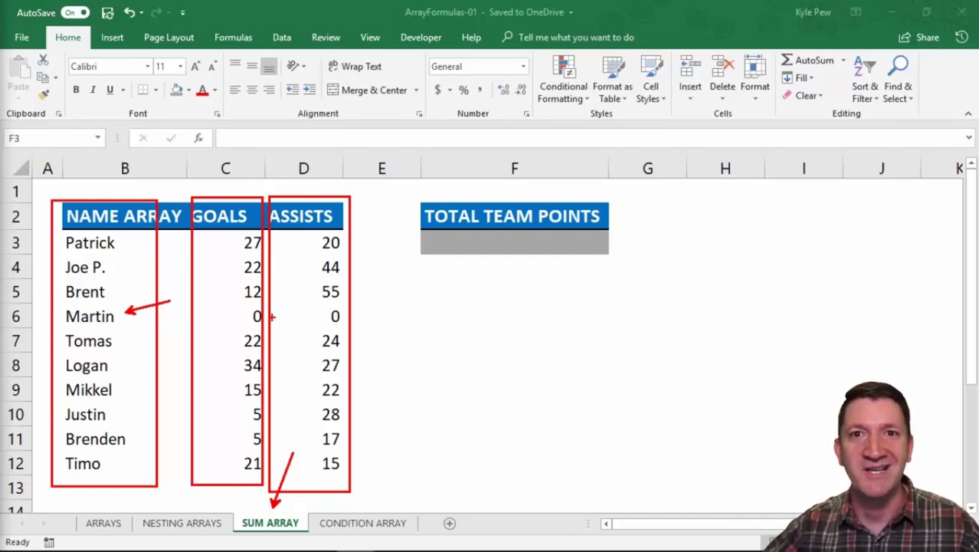
Insert a new column E after ASSISTS and enter the header POINTS in E2
{"action": "key", "text": "Escape"}
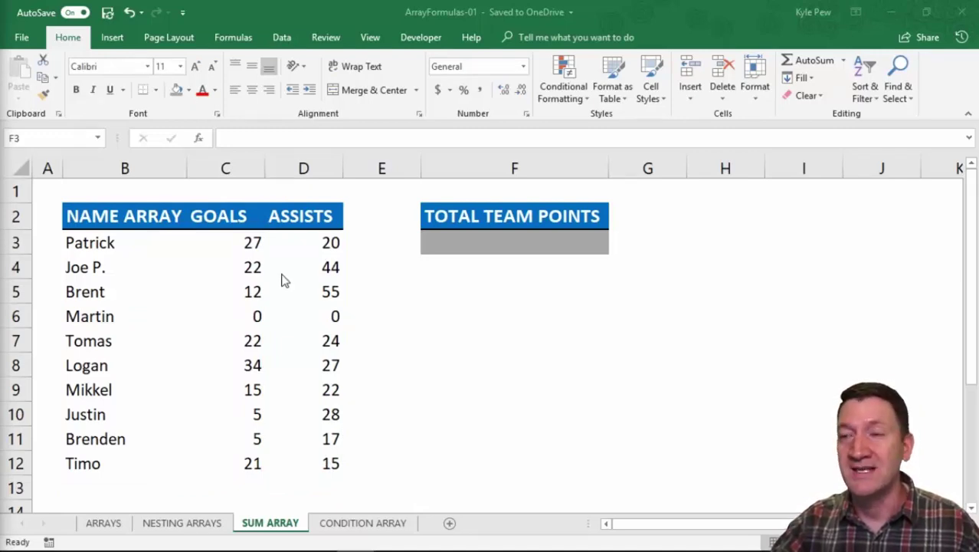
{"action": "left_click", "coordinate": [498, 237]}
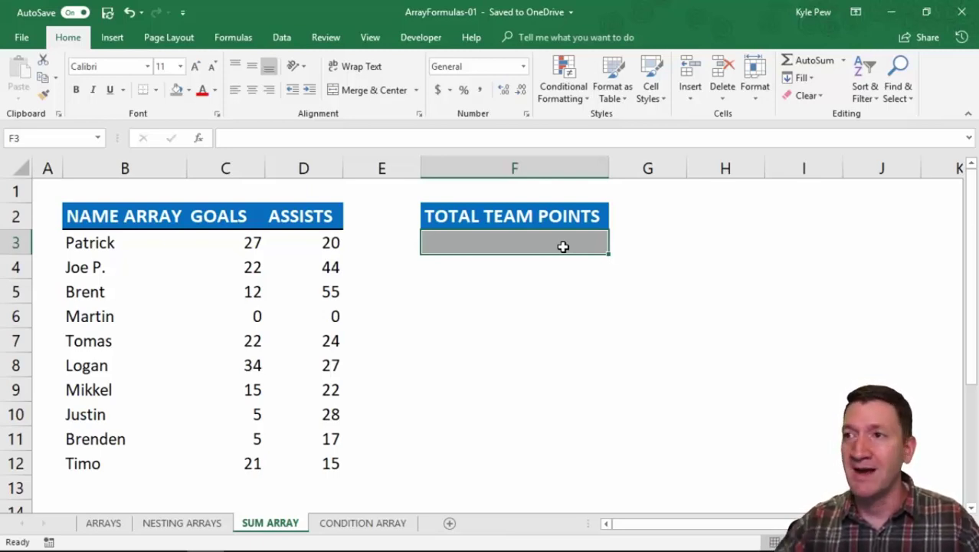
{"action": "left_click", "coordinate": [383, 161]}
{"action": "key", "text": "ctrl+shift+plus"}
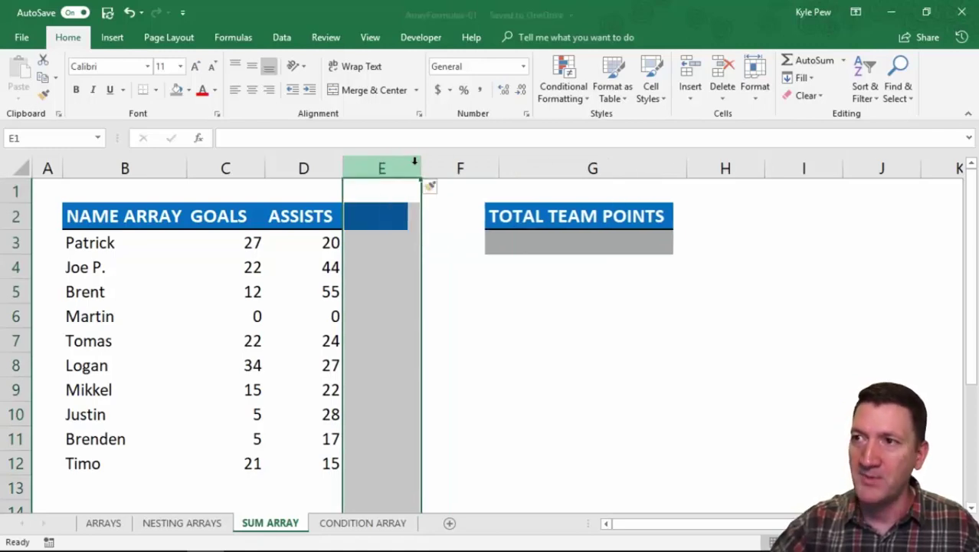
{"action": "left_click", "coordinate": [389, 217]}
{"action": "type", "text": "P"}
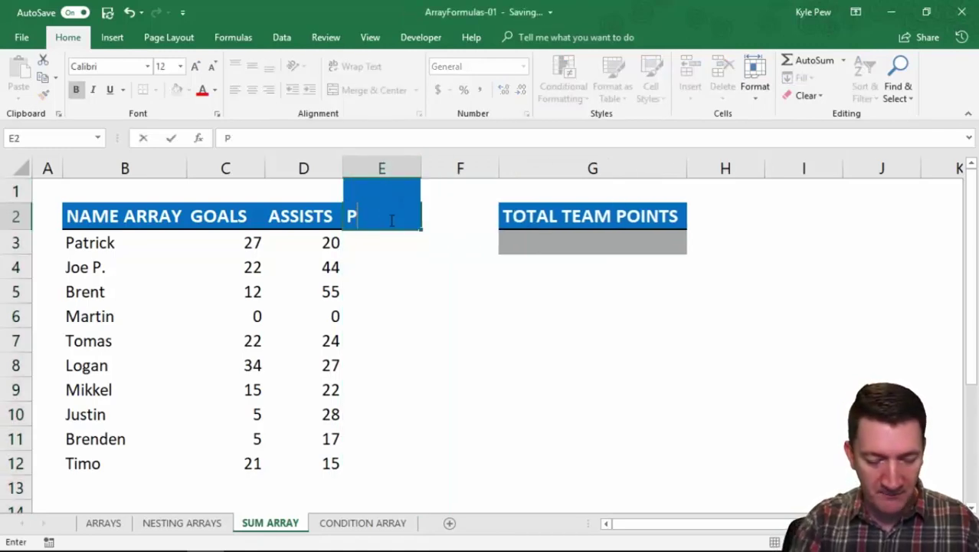
{"action": "type", "text": "OINTS"}
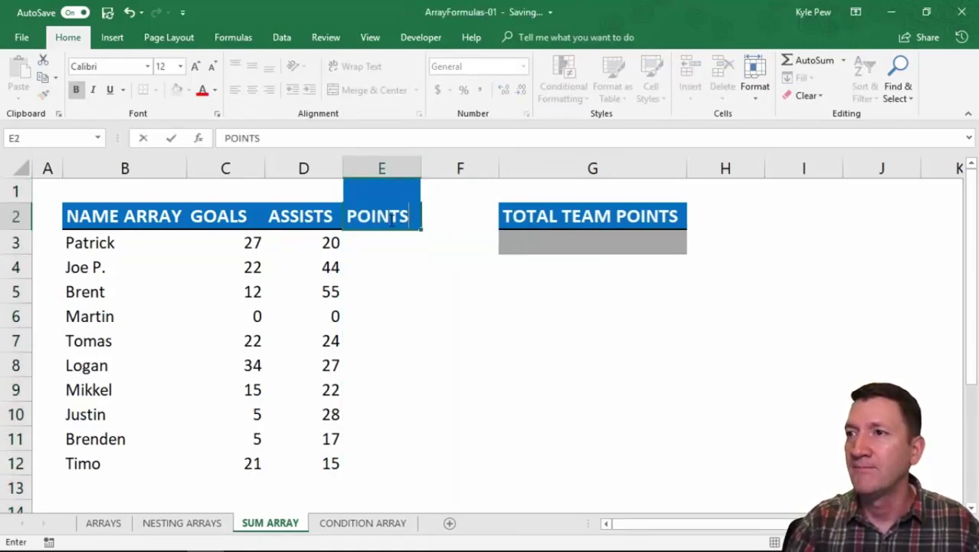
{"action": "key", "text": "Return"}
Add each player's goals and assists in the POINTS column, entering =SUM(C3:D3) in E3 and filling it down to E12
{"action": "type", "text": "=sum("}
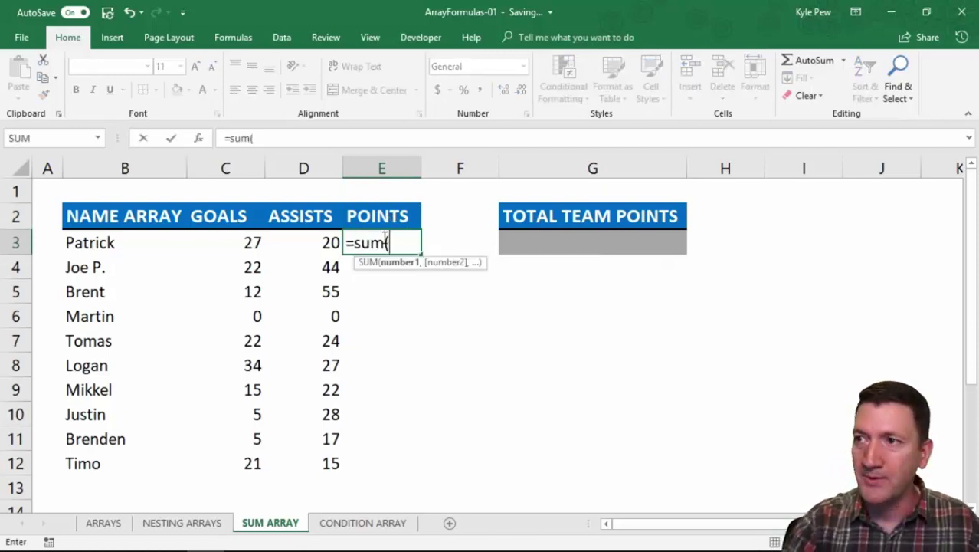
{"action": "key", "text": "Left"}
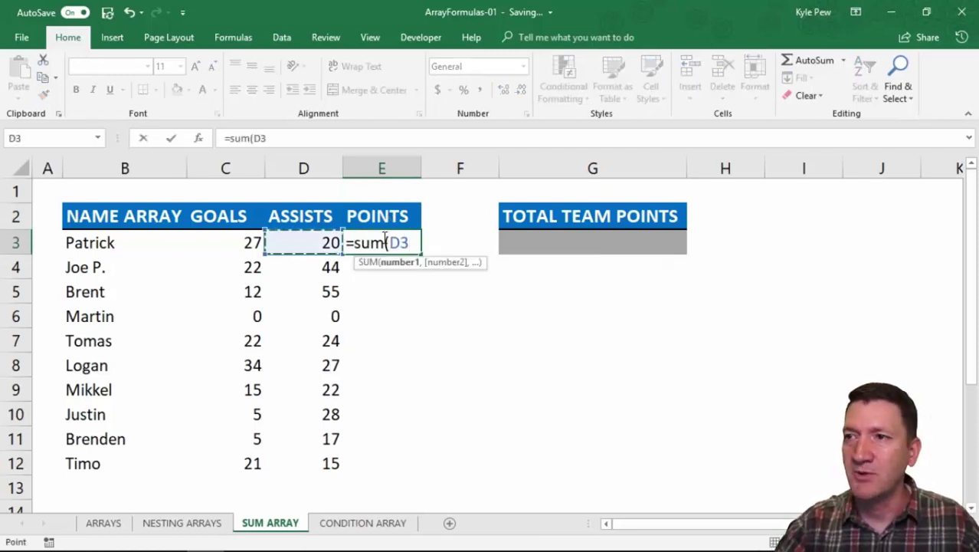
{"action": "key", "text": "shift+Left"}
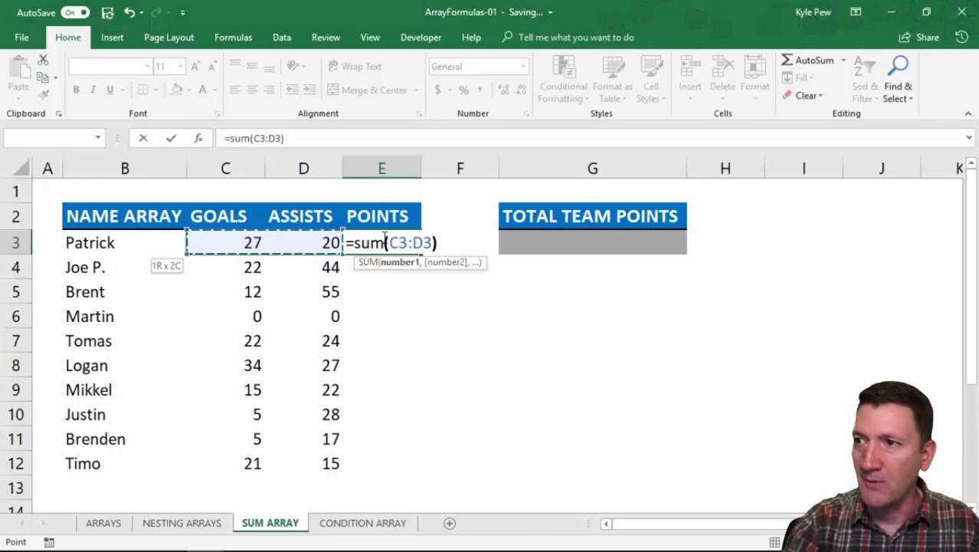
{"action": "type", "text": ")"}
{"action": "key", "text": "Return"}
{"action": "left_click", "coordinate": [387, 239]}
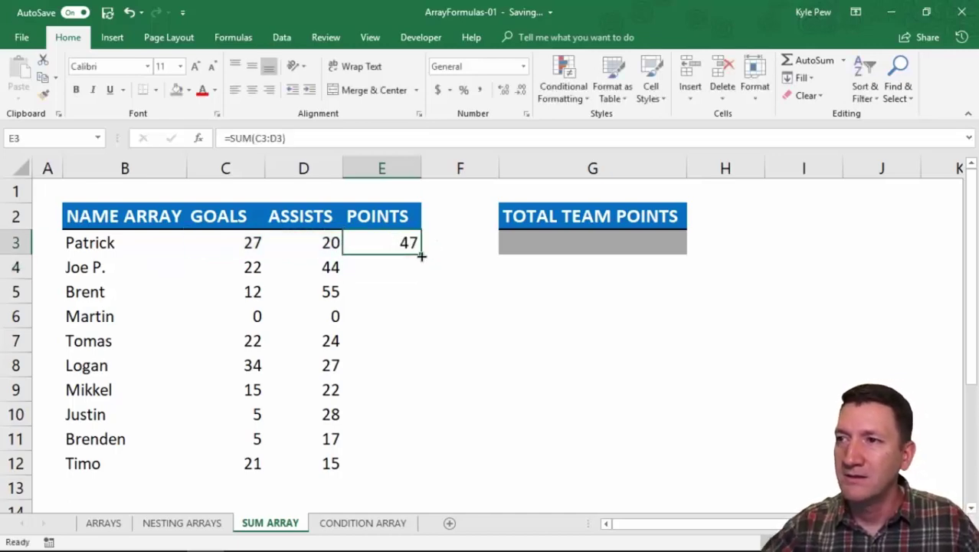
{"action": "left_click_drag", "start_coordinate": [420, 255], "coordinate": [411, 478]}
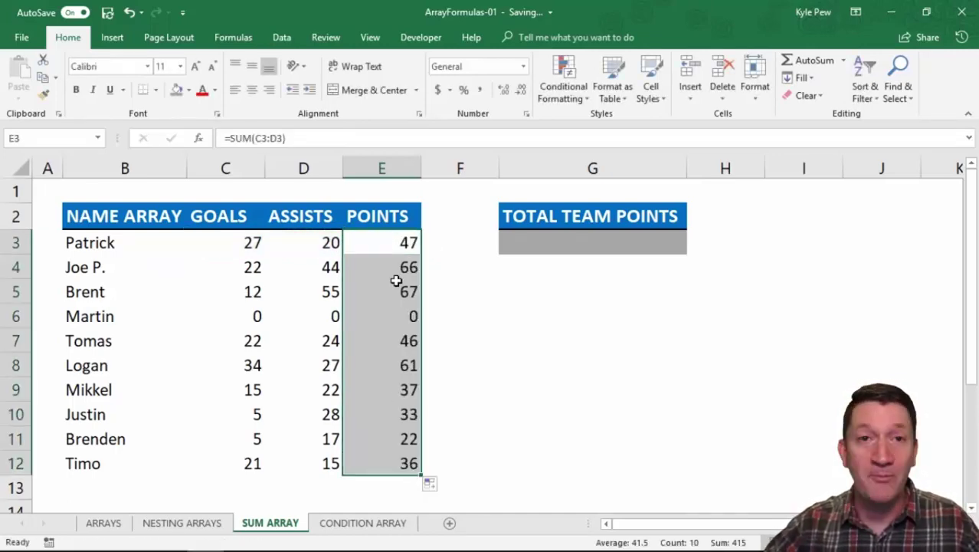
Total the players' points in E13 with =SUM(E3:E12)
{"action": "left_click", "coordinate": [375, 487]}
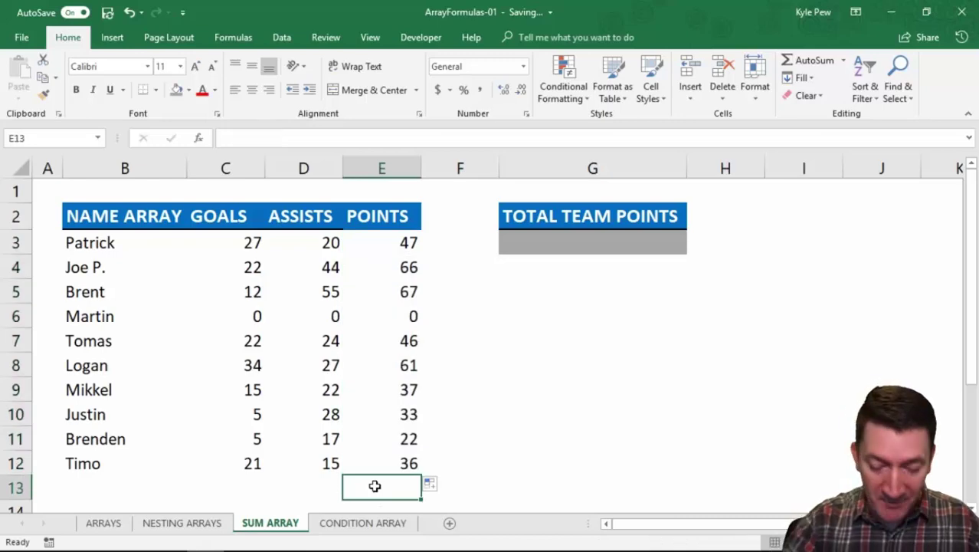
{"action": "type", "text": "=sum("}
{"action": "key", "text": "Up"}
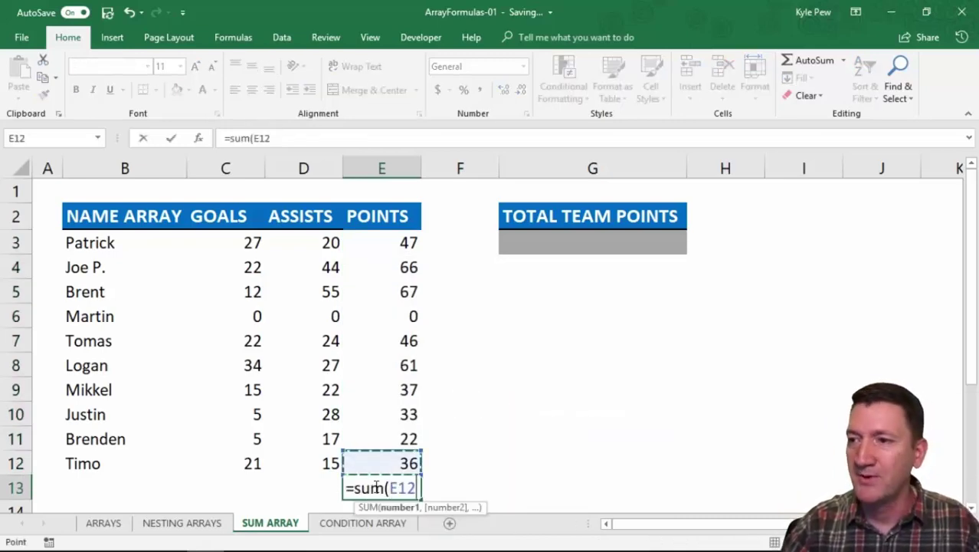
{"action": "key", "text": "shift+Up"}
{"action": "key", "text": "shift+Up"}
{"action": "key", "text": "shift+Up"}
{"action": "key", "text": "shift+Up"}
{"action": "key", "text": "shift+Up"}
{"action": "key", "text": "shift+Up"}
{"action": "key", "text": "shift+Up"}
{"action": "key", "text": "shift+Up"}
{"action": "key", "text": "shift+Up"}
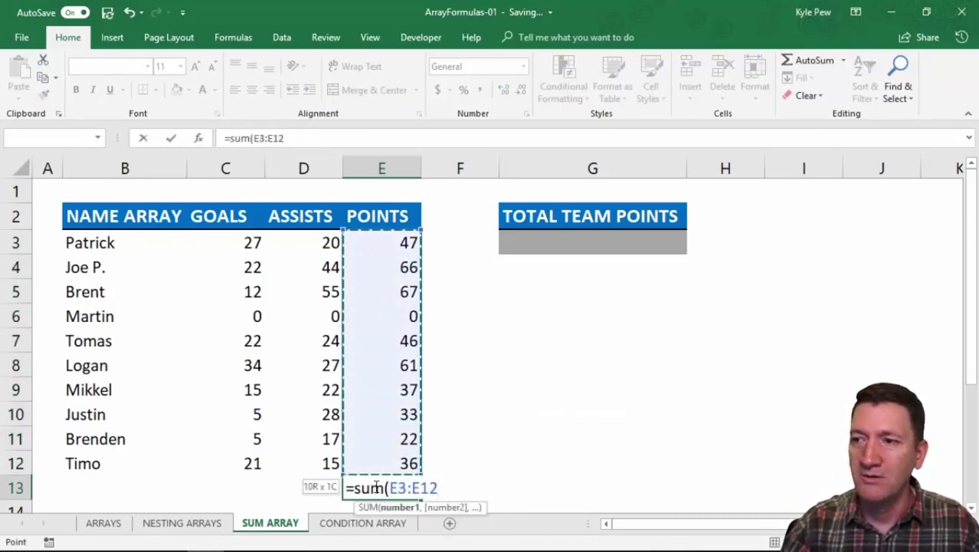
{"action": "key", "text": "Return"}
{"action": "left_click", "coordinate": [375, 463]}
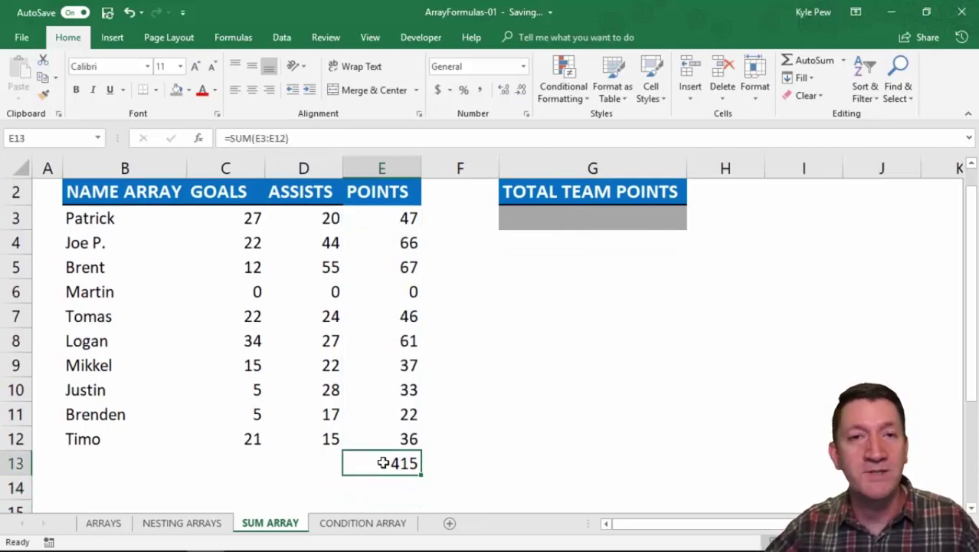
{"action": "scroll", "coordinate": [383, 462], "scroll_direction": "up", "scroll_amount": 1}
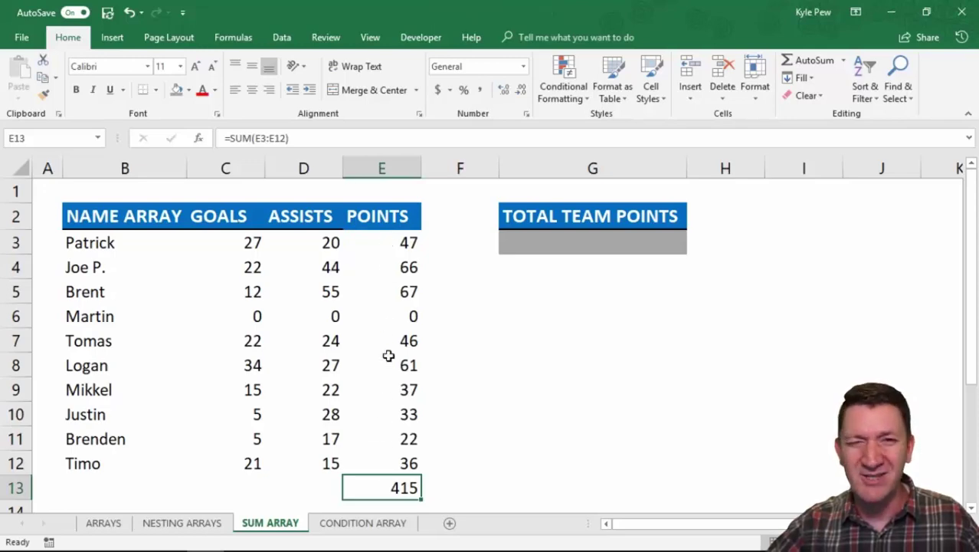
Review the sum formulas in E3 and E13 and delete the entire POINTS helper column E
{"action": "left_click", "coordinate": [376, 241]}
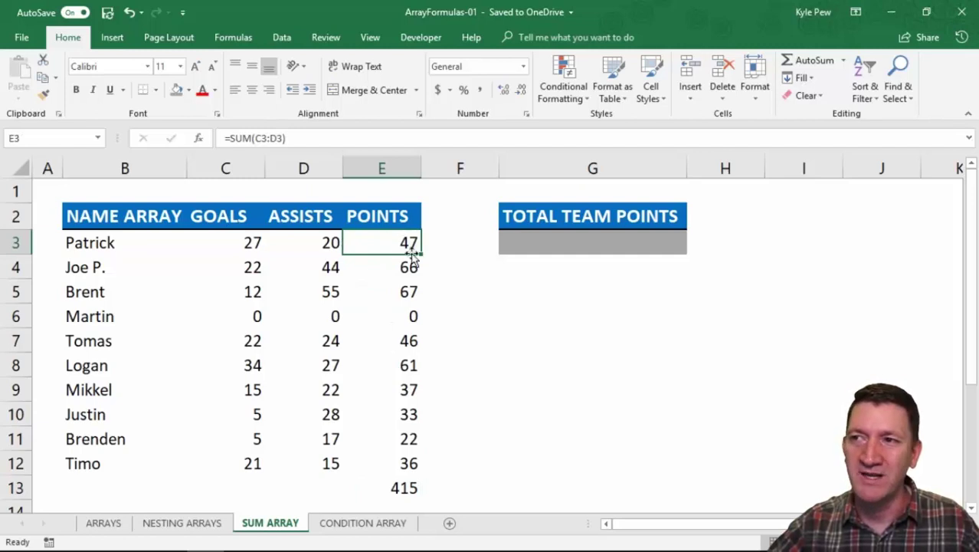
{"action": "left_click", "coordinate": [404, 490]}
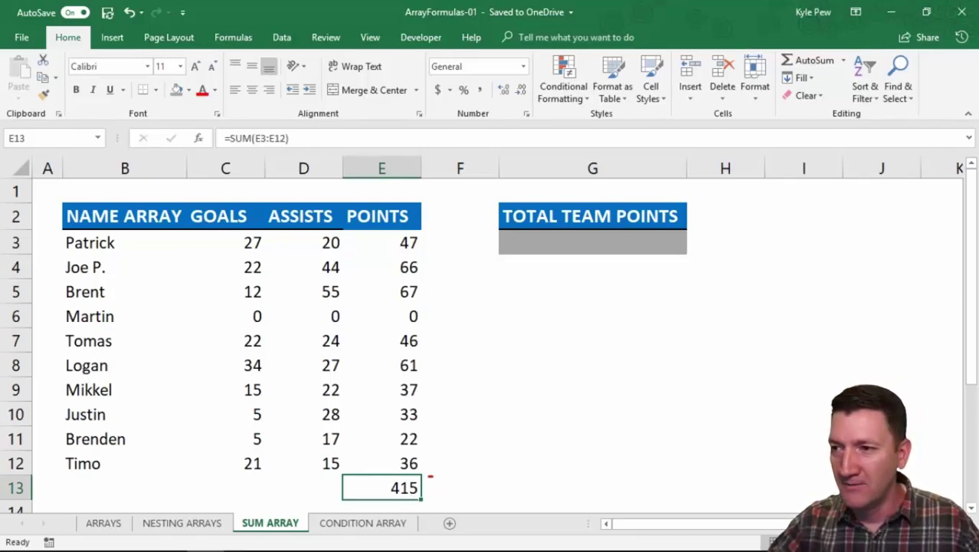
{"action": "mouse_move", "coordinate": [430, 476]}
{"action": "left_mouse_down"}
{"action": "mouse_move", "coordinate": [382, 498]}
{"action": "mouse_move", "coordinate": [420, 476]}
{"action": "left_mouse_up"}
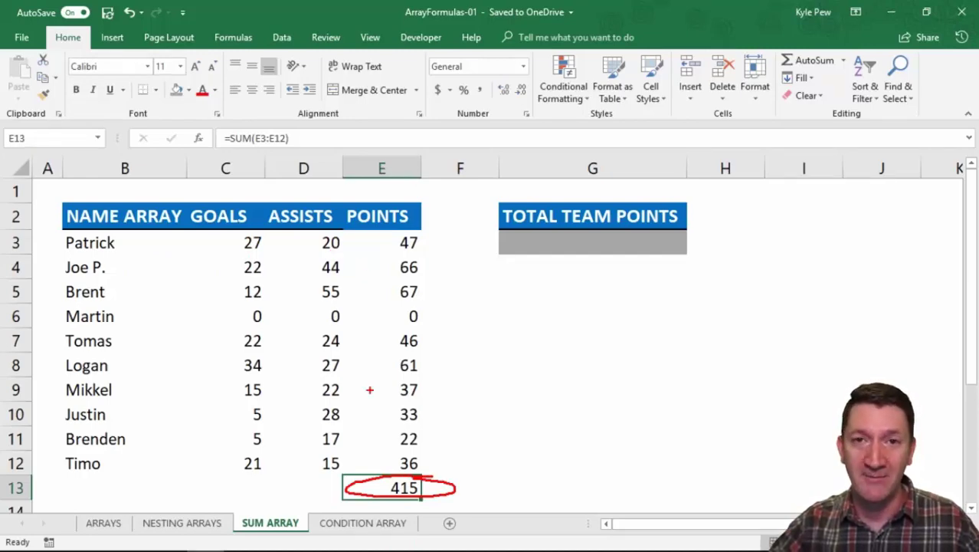
{"action": "key", "text": "Escape"}
{"action": "left_click", "coordinate": [381, 168]}
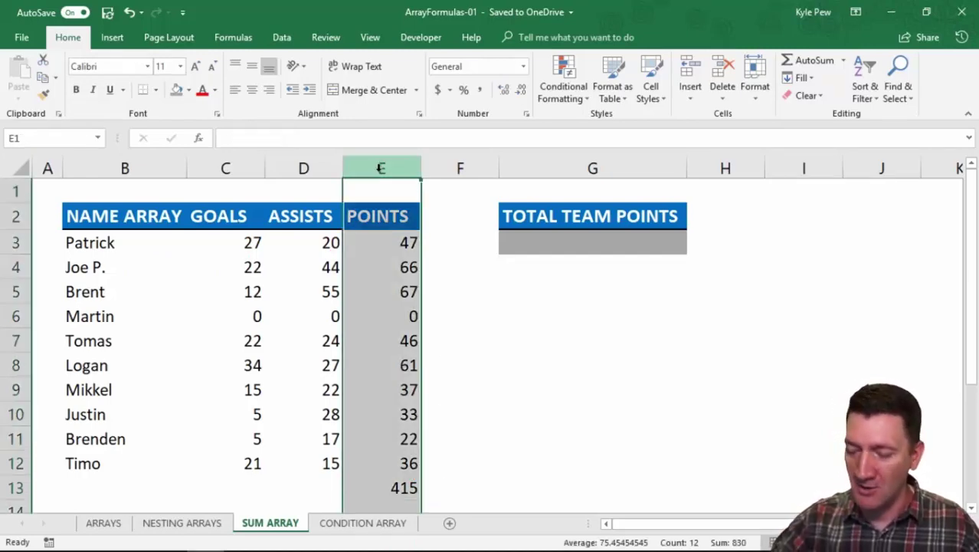
{"action": "key", "text": "ctrl+minus"}
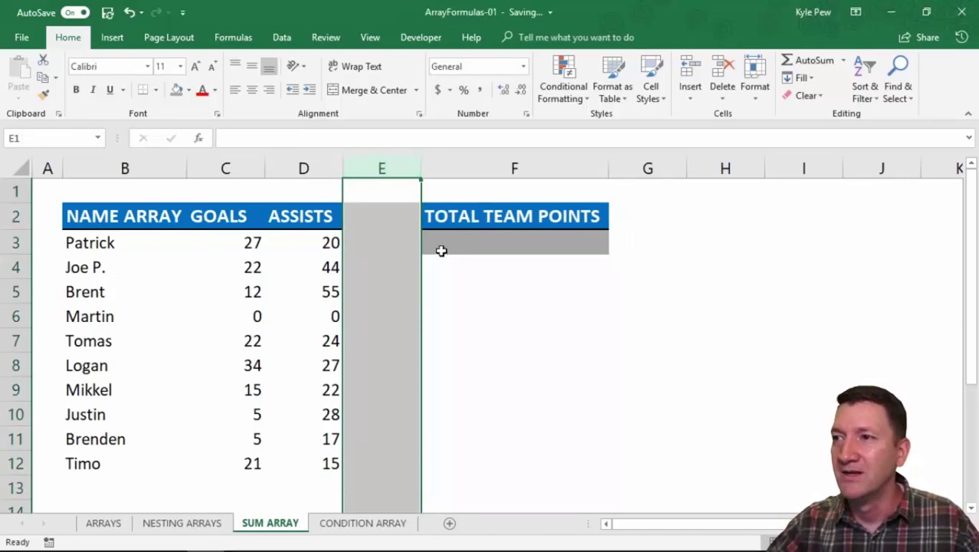
Enter =C3:C12+D3:D12 as an array formula in F3 under TOTAL TEAM POINTS
{"action": "left_click", "coordinate": [441, 250]}
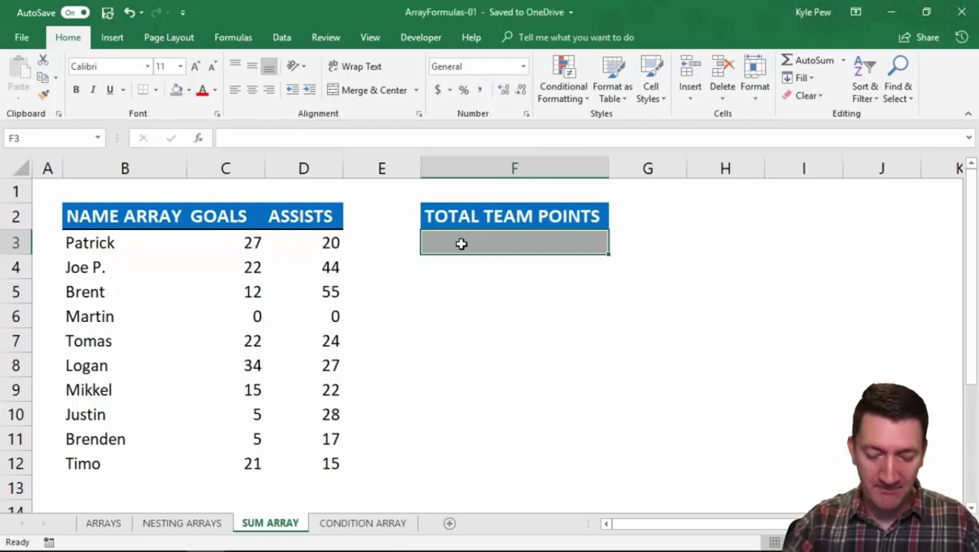
{"action": "type", "text": "="}
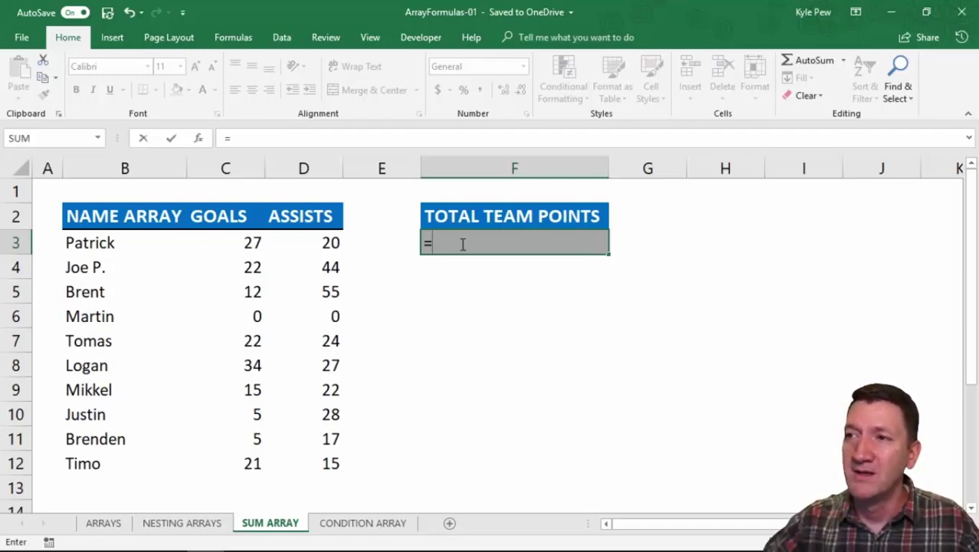
{"action": "left_click_drag", "start_coordinate": [236, 242], "coordinate": [229, 462]}
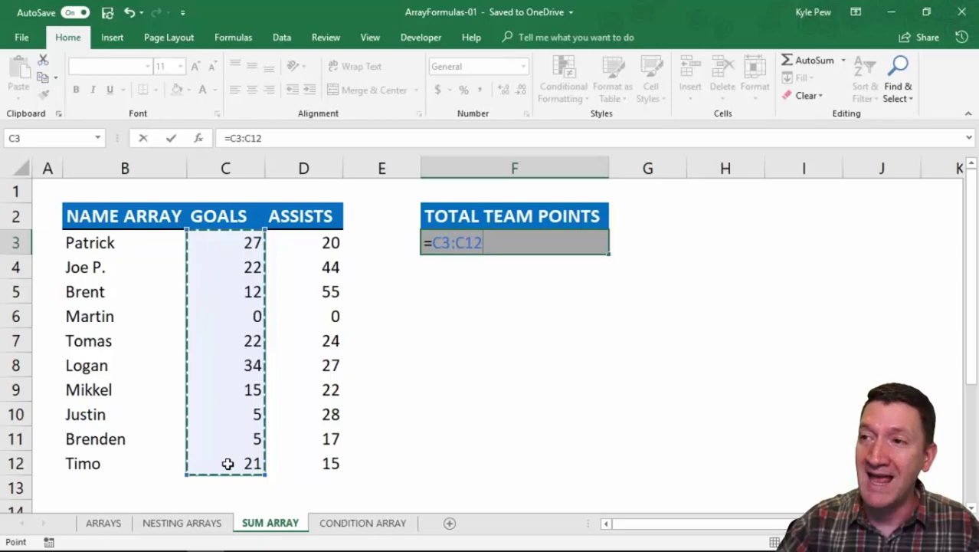
{"action": "type", "text": "+"}
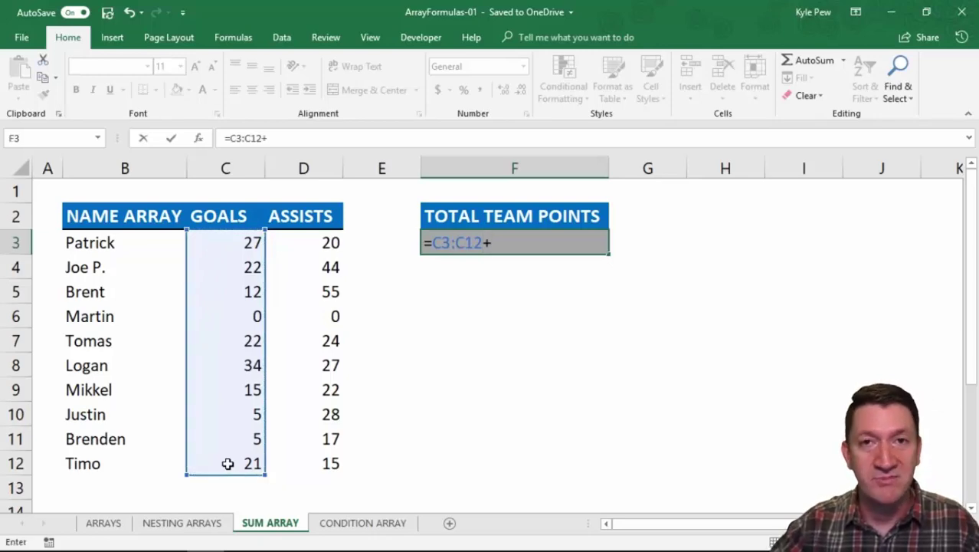
{"action": "left_click_drag", "start_coordinate": [317, 242], "coordinate": [317, 465]}
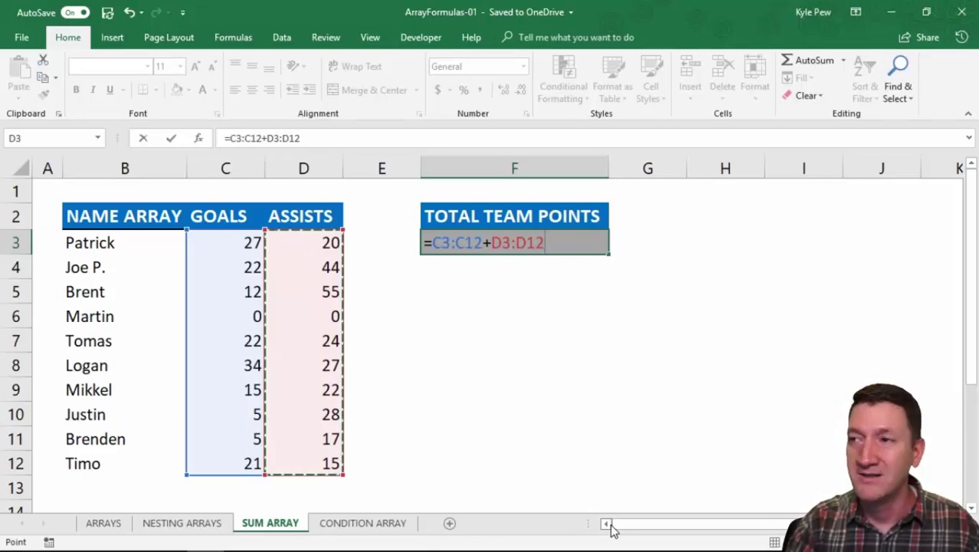
{"action": "key", "text": "ctrl+shift+Return"}
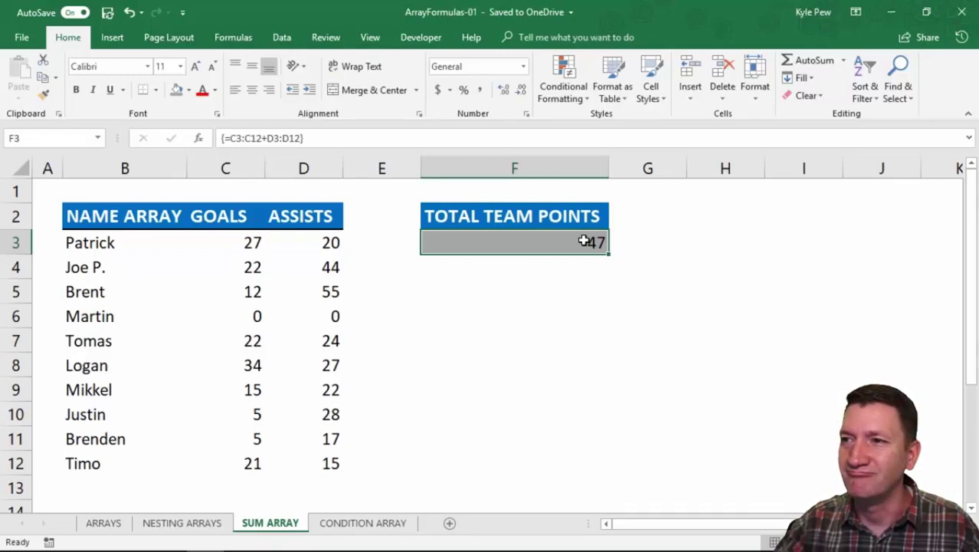
Wrap the F3 formula in SUM so it reads =SUM(C3:C12+D3:D12), commit it as an array formula, and reopen it for inspection
{"action": "double_click", "coordinate": [584, 240]}
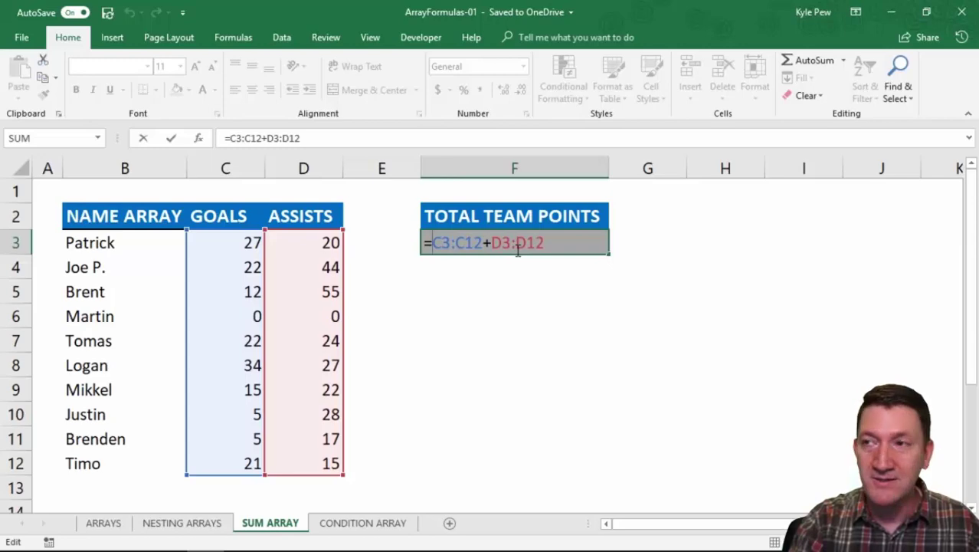
{"action": "type", "text": "SUM("}
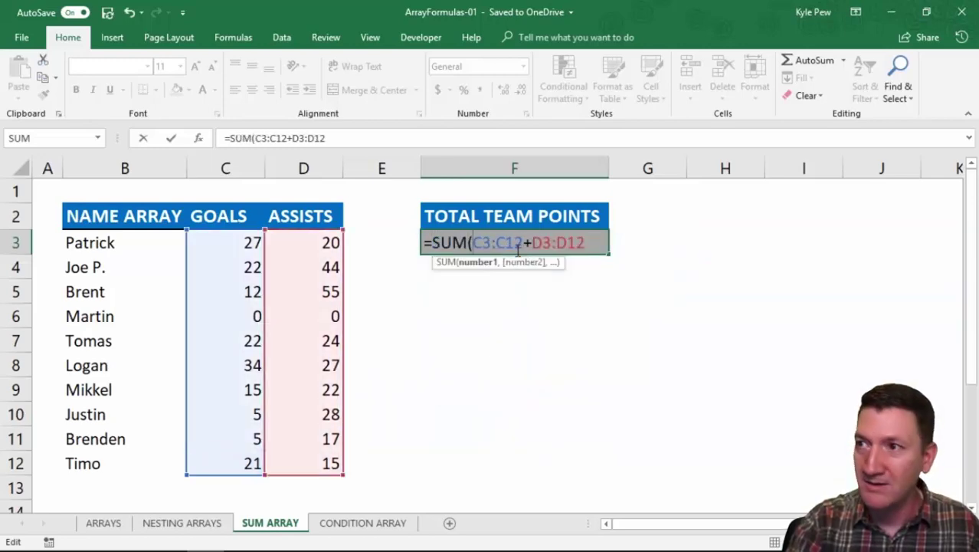
{"action": "left_click", "coordinate": [600, 245]}
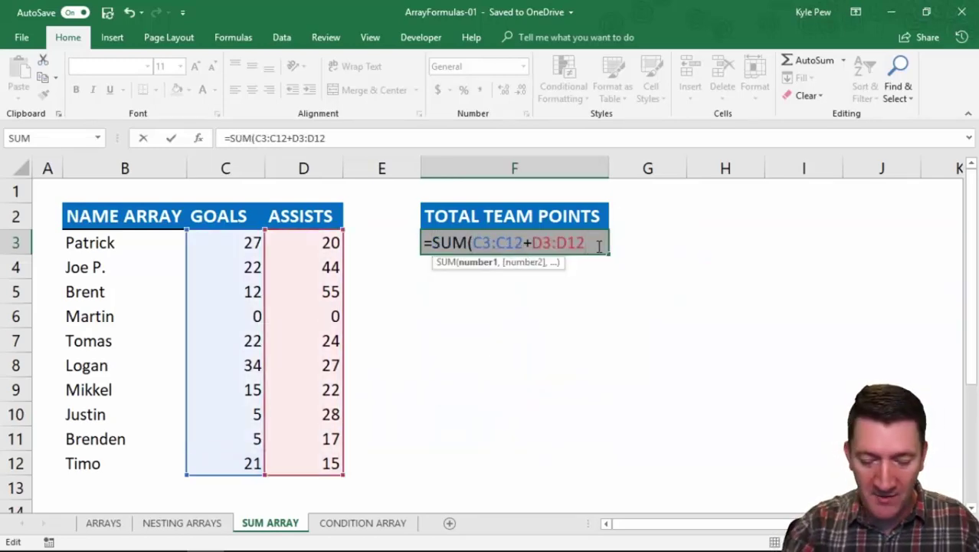
{"action": "type", "text": ")"}
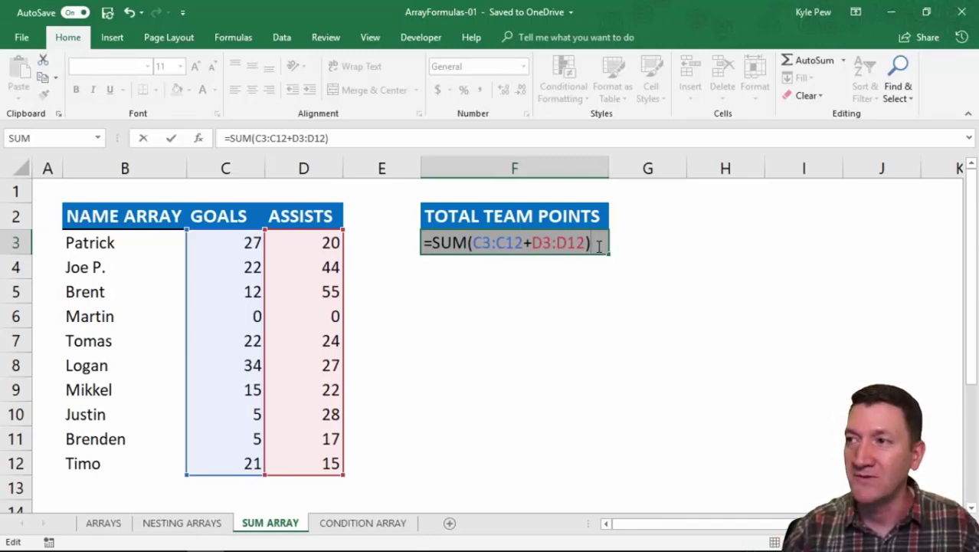
{"action": "key", "text": "ctrl+shift+Return"}
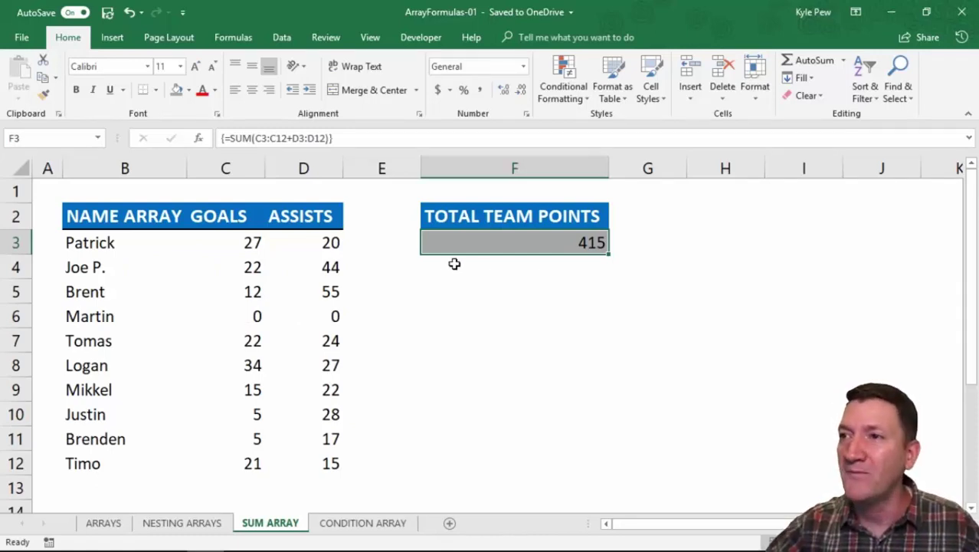
{"action": "double_click", "coordinate": [476, 245]}
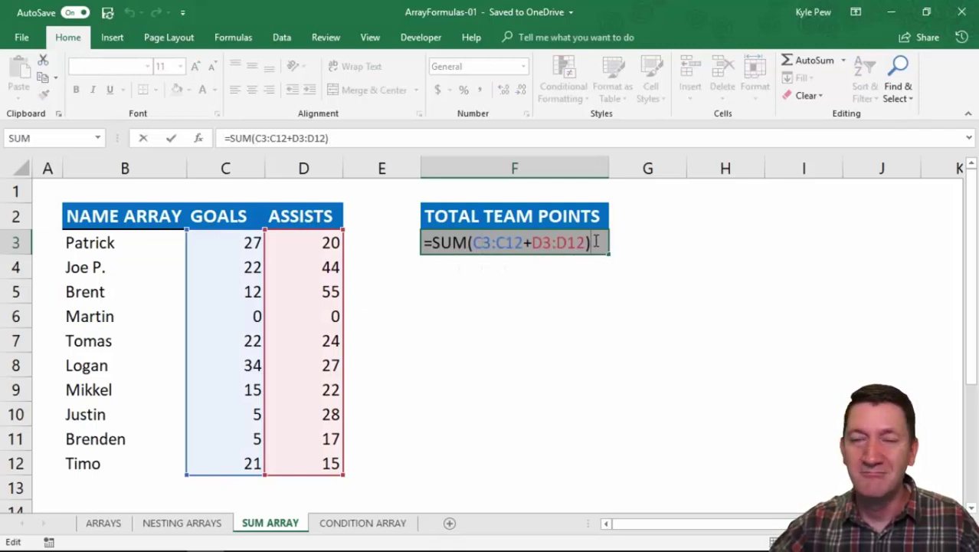